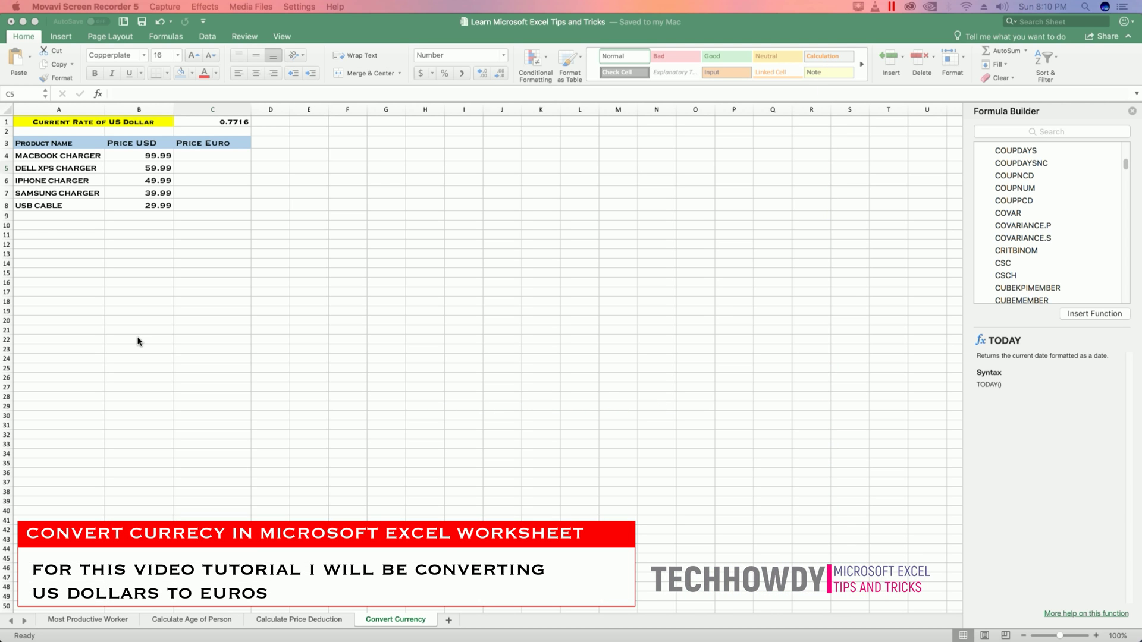
- Select the MACBOOK CHARGER row across columns A to C, then deselect it
{"action": "left_click", "coordinate": [195, 162]}
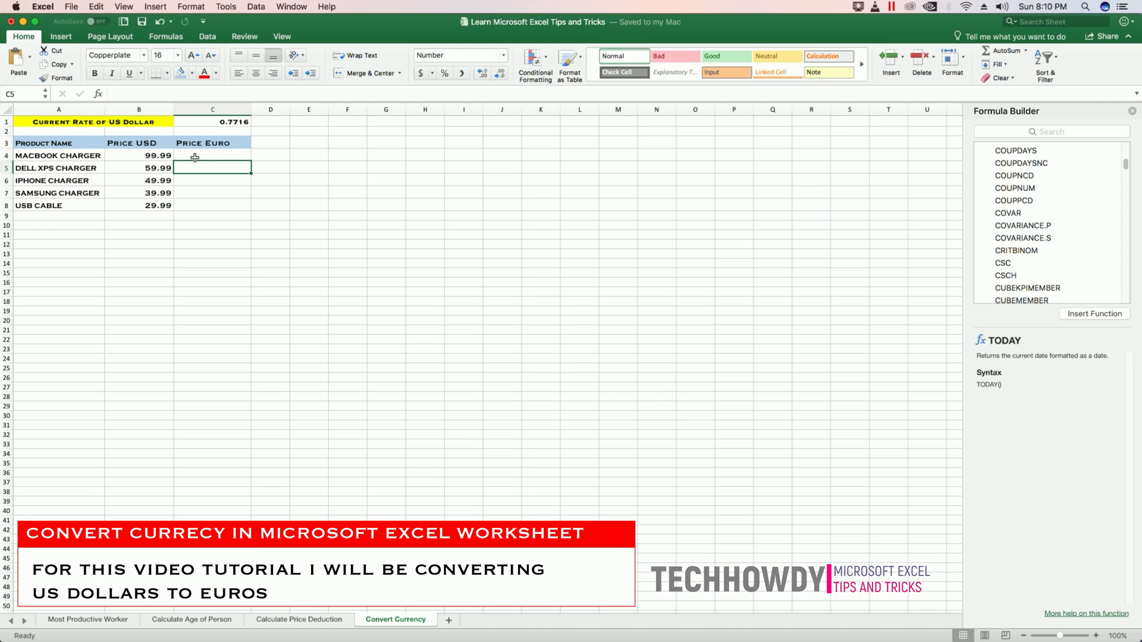
{"action": "left_click", "coordinate": [196, 157]}
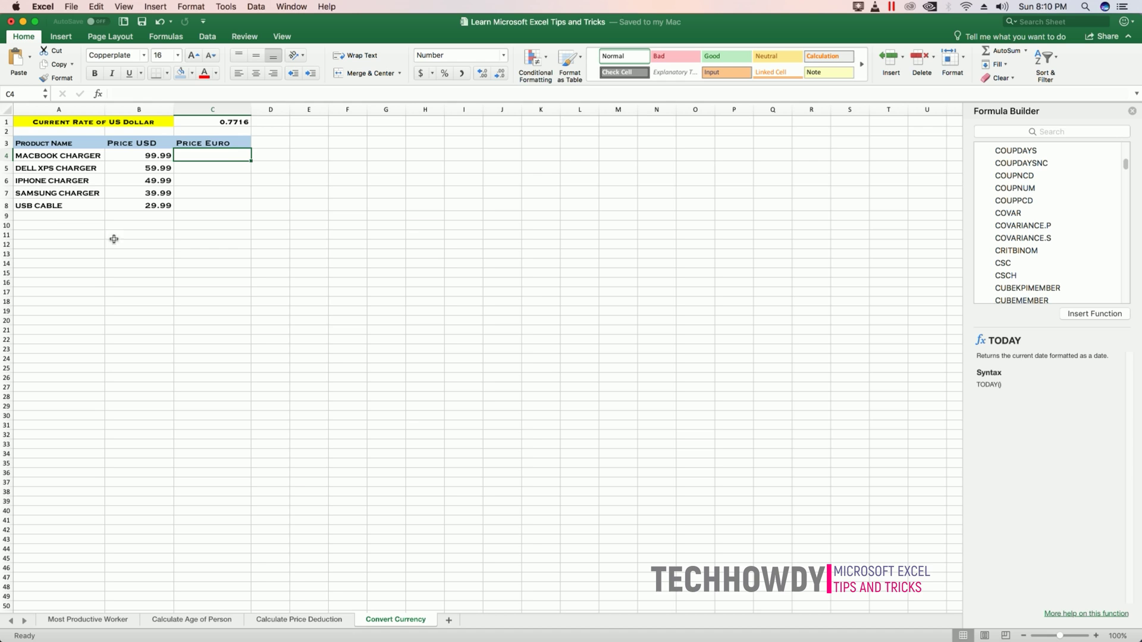
{"action": "left_click", "coordinate": [41, 159]}
{"action": "left_click", "coordinate": [207, 153]}
{"action": "mouse_move", "coordinate": [75, 157]}
{"action": "left_mouse_down"}
{"action": "mouse_move", "coordinate": [210, 154]}
{"action": "mouse_move", "coordinate": [209, 203]}
{"action": "left_mouse_up"}
{"action": "left_click", "coordinate": [309, 155]}
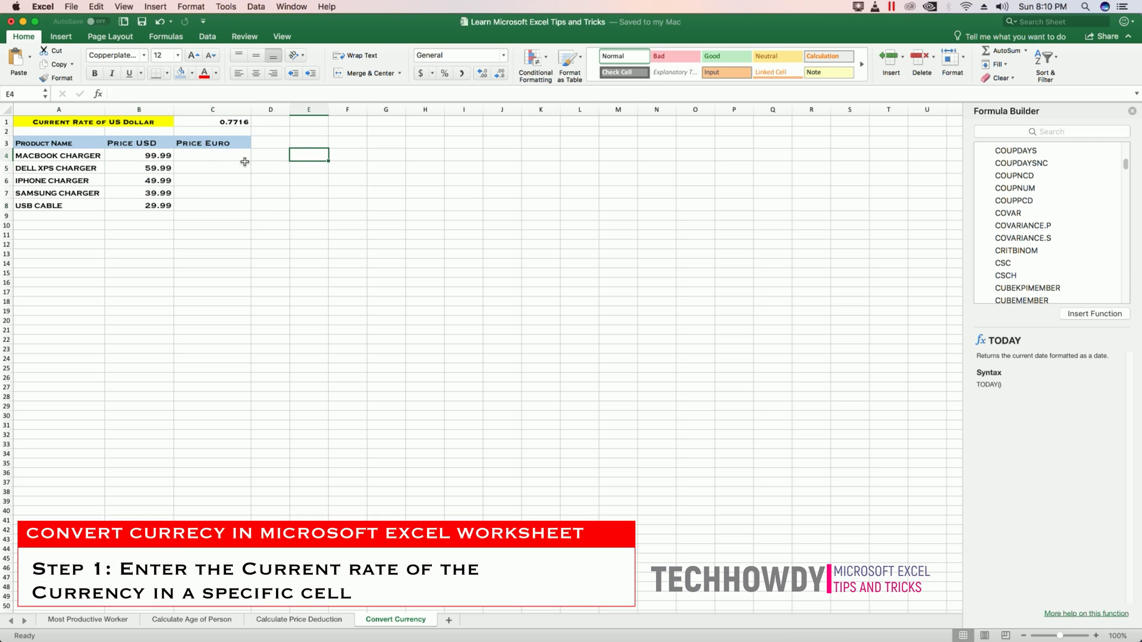
- Inspect the exchange rate in cell C1, leaving it unchanged
{"action": "left_click", "coordinate": [205, 155]}
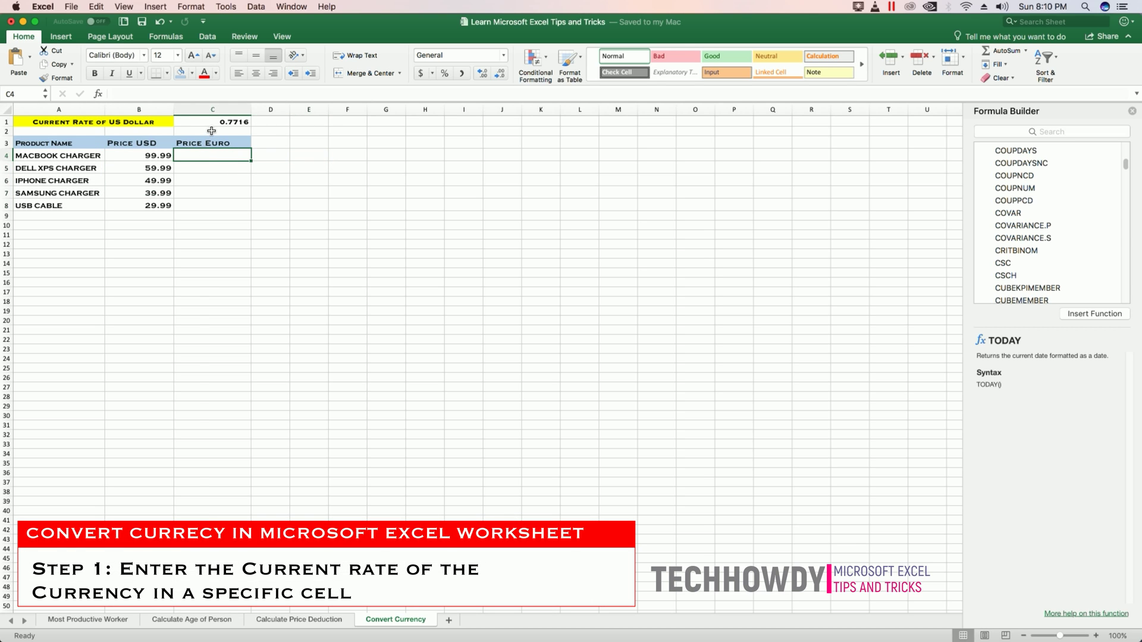
{"action": "left_click", "coordinate": [214, 122]}
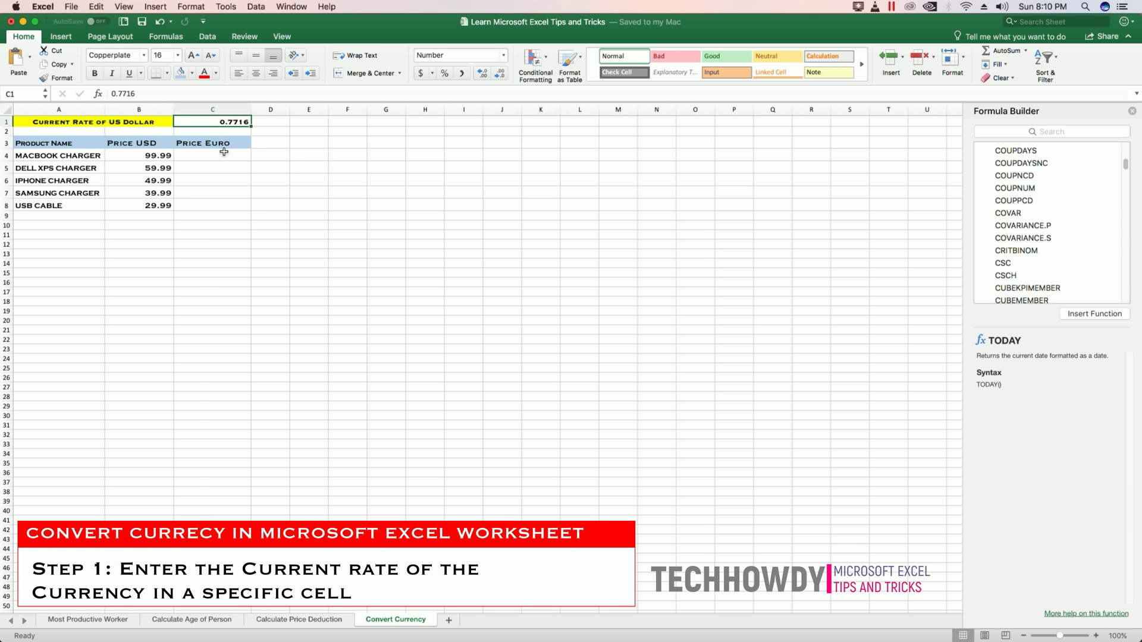
{"action": "left_click", "coordinate": [157, 155]}
{"action": "left_click", "coordinate": [218, 156]}
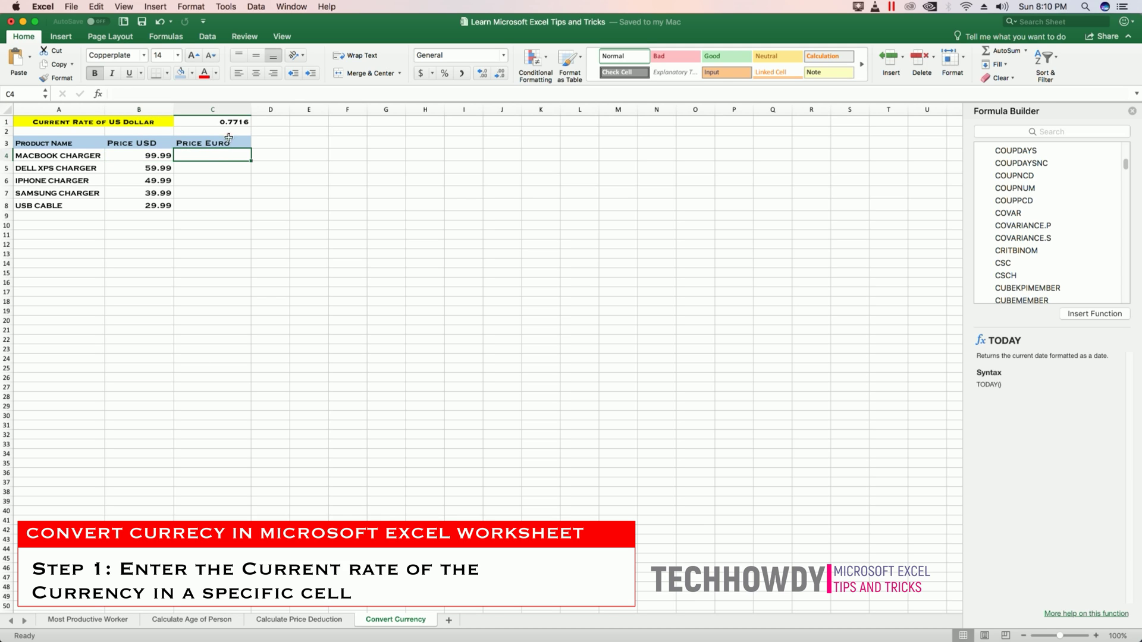
{"action": "left_click", "coordinate": [324, 132]}
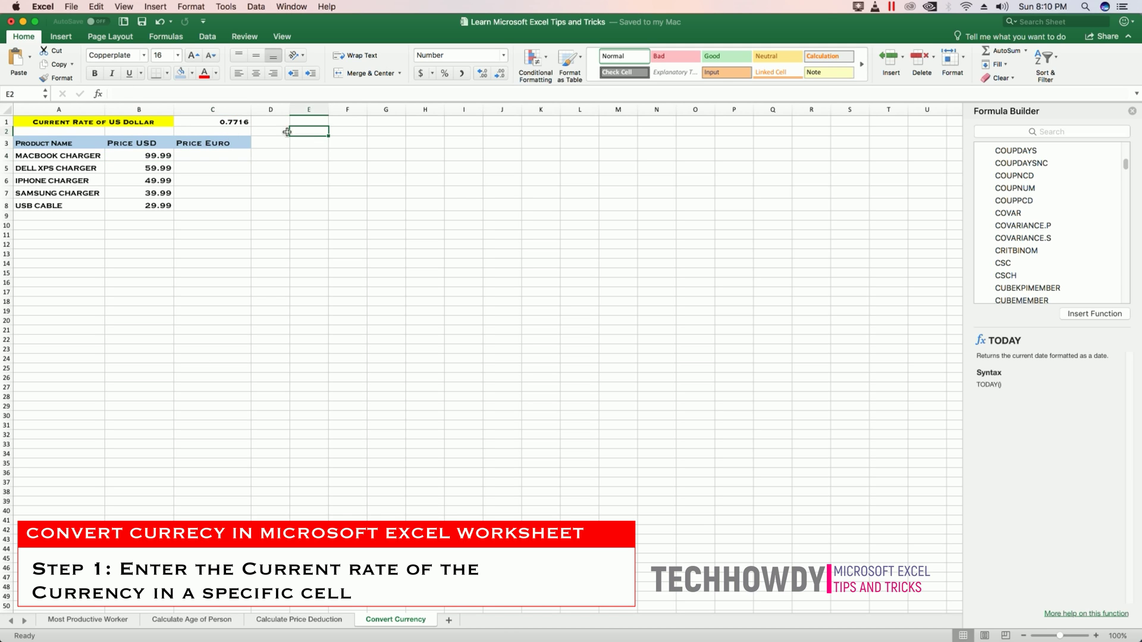
{"action": "left_click", "coordinate": [232, 121]}
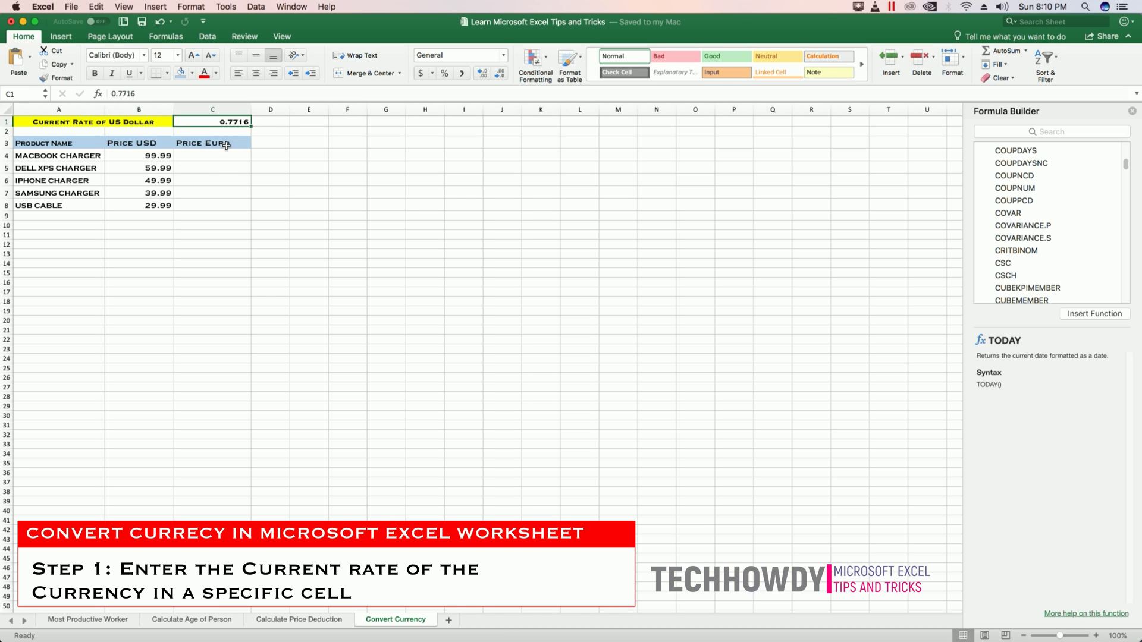
{"action": "double_click", "coordinate": [234, 122]}
{"action": "key", "text": "Escape"}
- Enter =B4*$C$1 into all of C4:C8 at once with Ctrl+Enter
{"action": "left_click", "coordinate": [204, 159]}
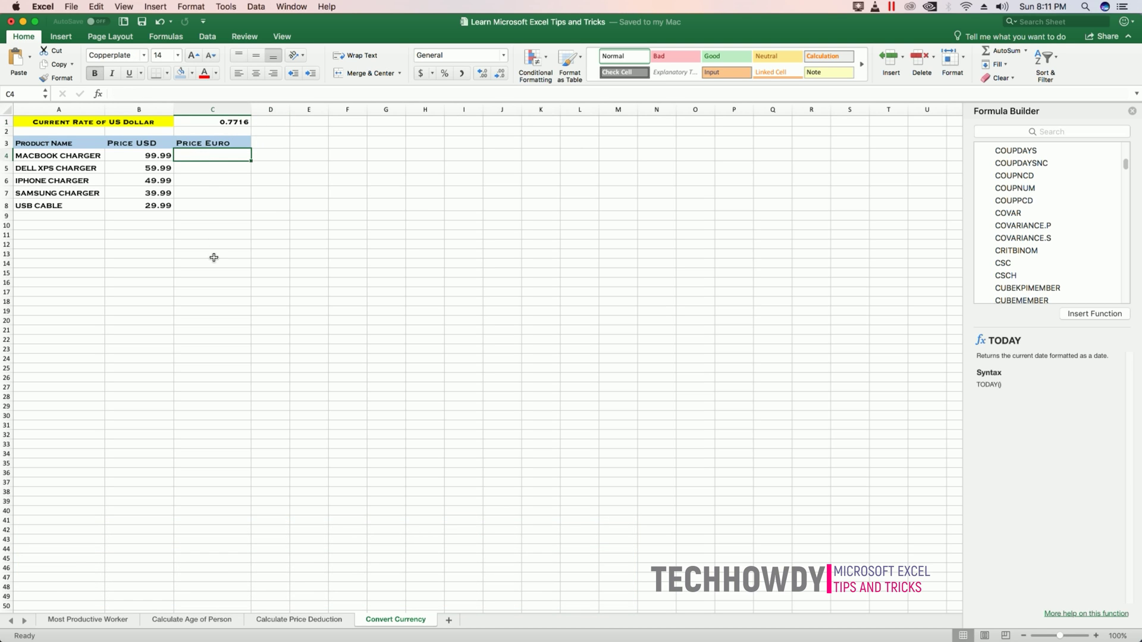
{"action": "left_click_drag", "start_coordinate": [203, 157], "coordinate": [203, 206]}
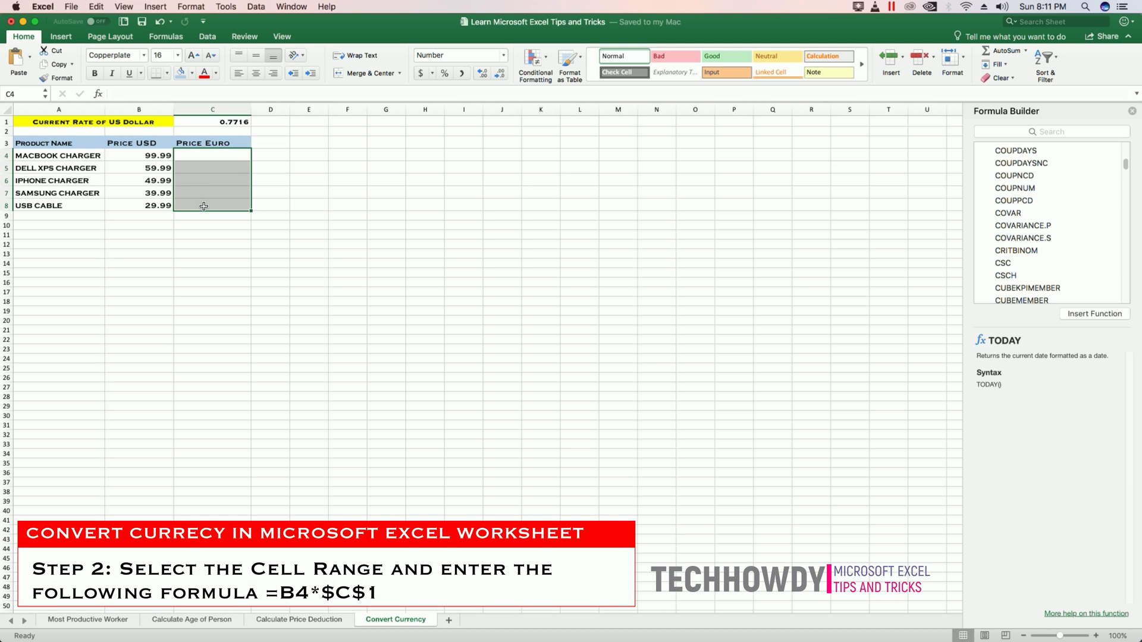
{"action": "type", "text": "="}
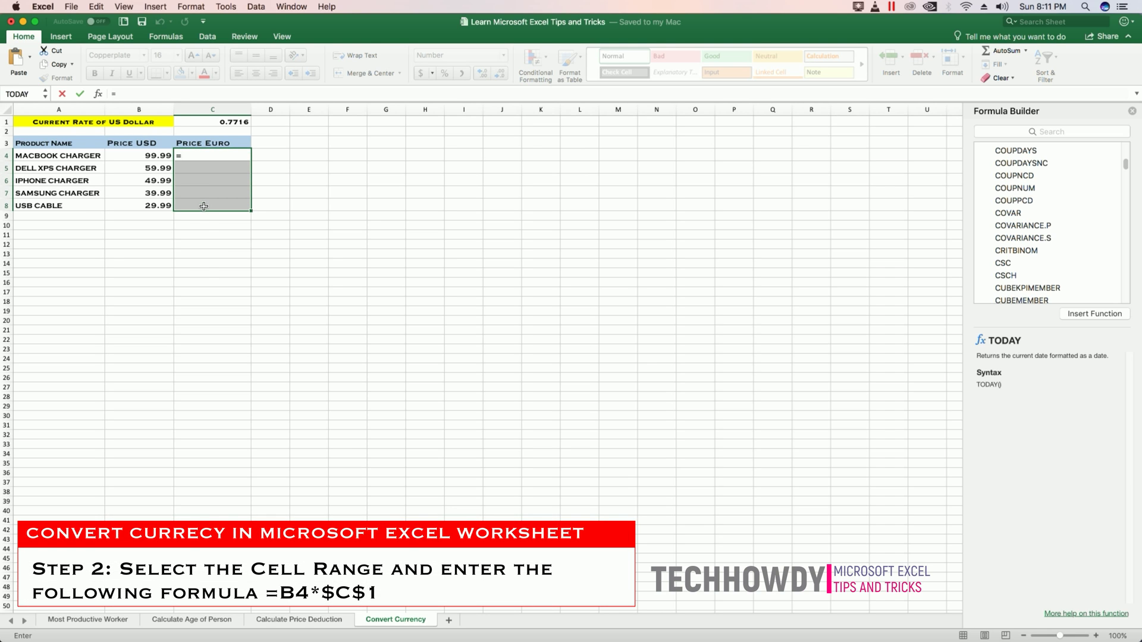
{"action": "type", "text": "B4*"}
{"action": "type", "text": "C"}
{"action": "key", "text": "BackSpace"}
{"action": "type", "text": "$1"}
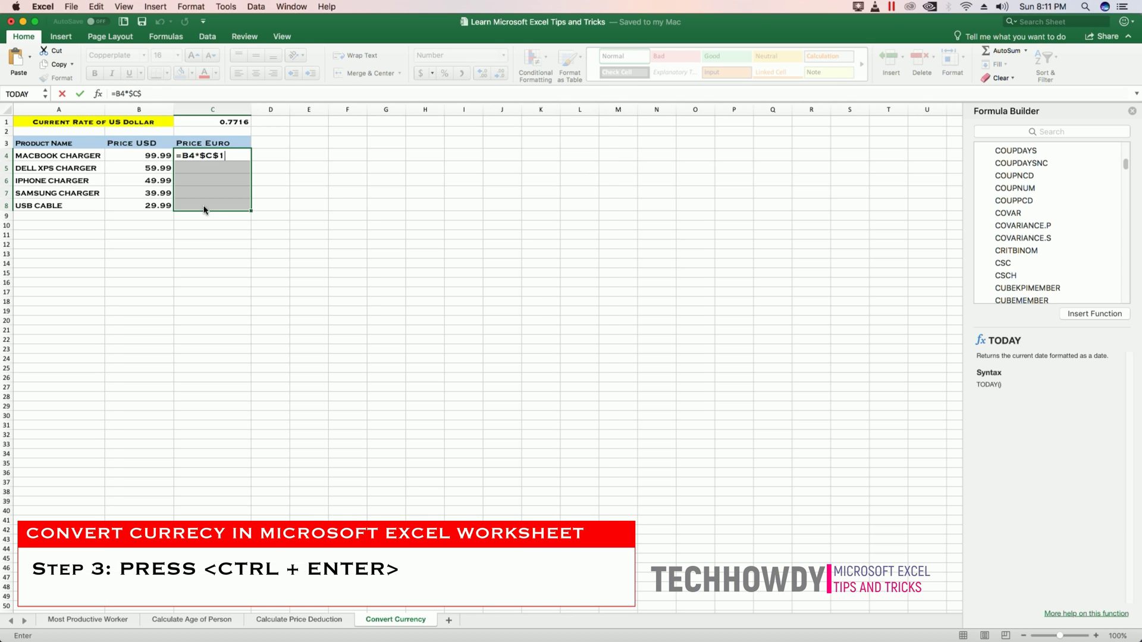
{"action": "key", "text": "ctrl+Return"}
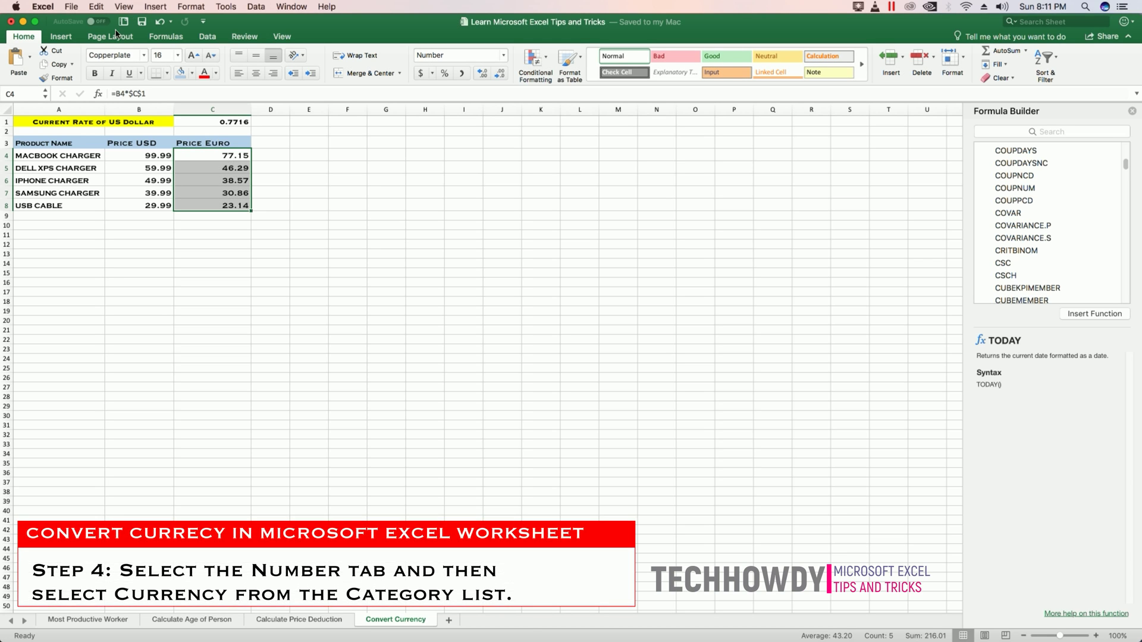
- Apply the Currency number format with the € Euro (€ 123) symbol to C4:C8
{"action": "left_click", "coordinate": [204, 7]}
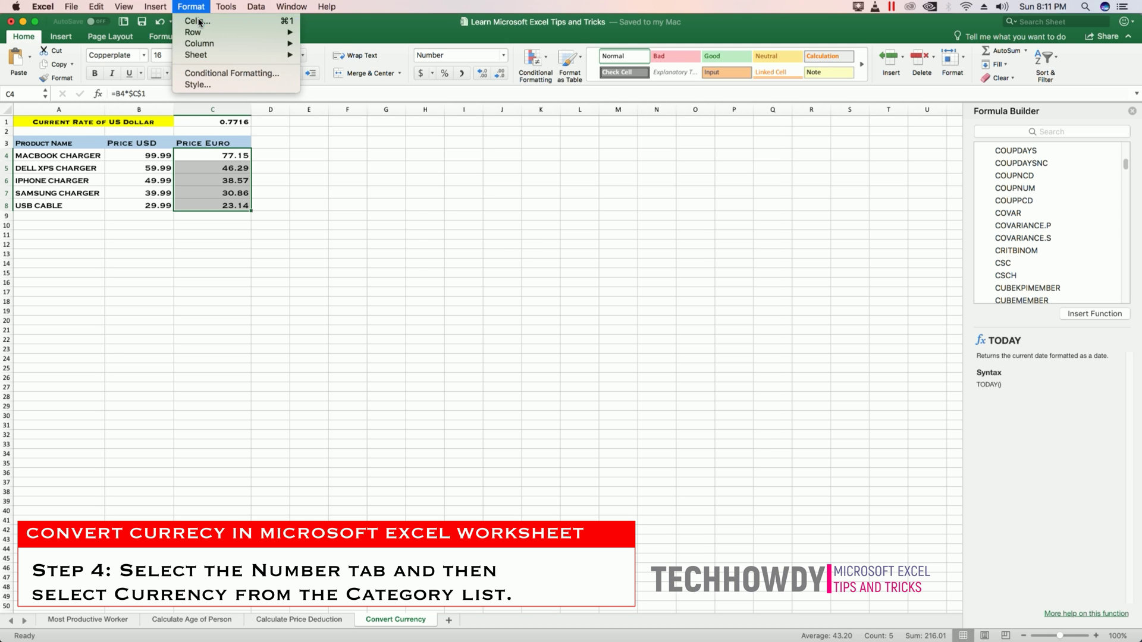
{"action": "left_click", "coordinate": [197, 21]}
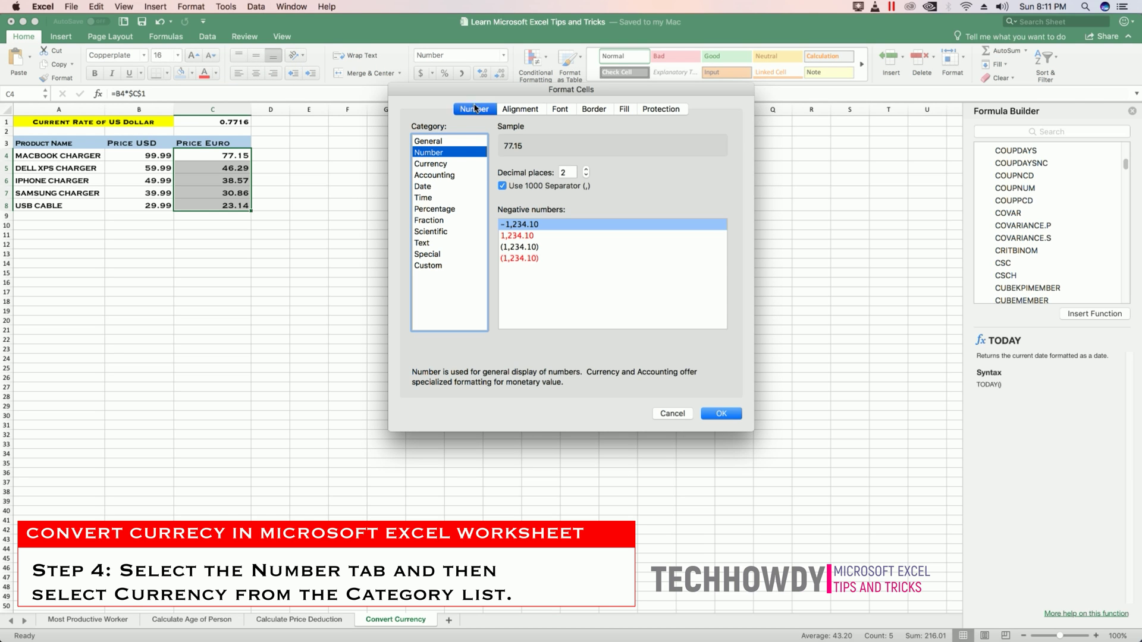
{"action": "left_click", "coordinate": [433, 164]}
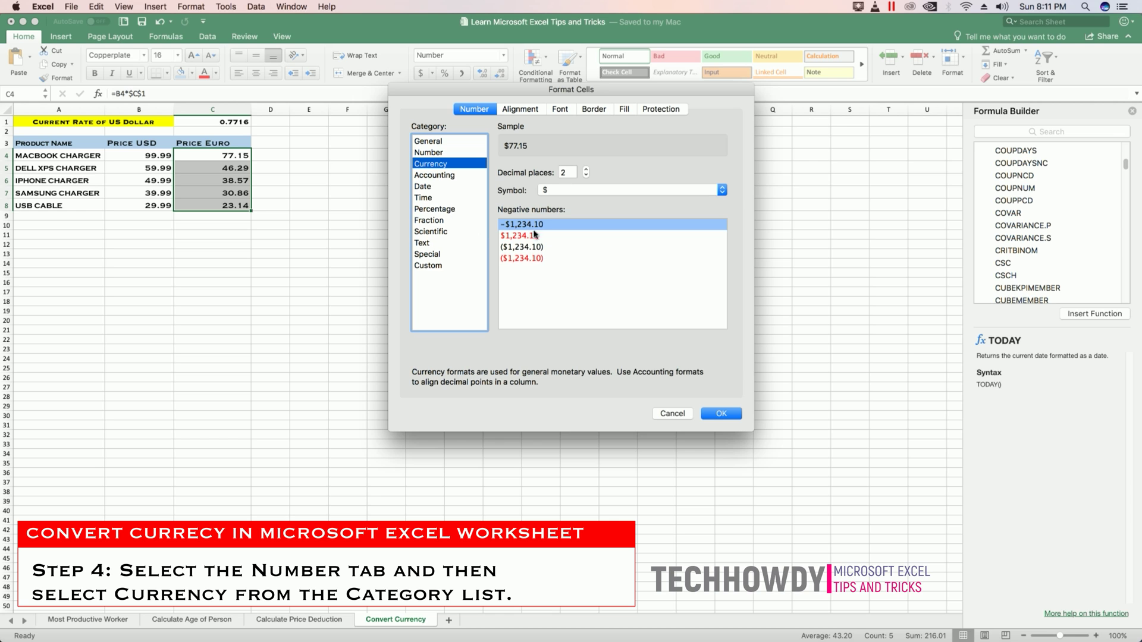
{"action": "left_click", "coordinate": [564, 191]}
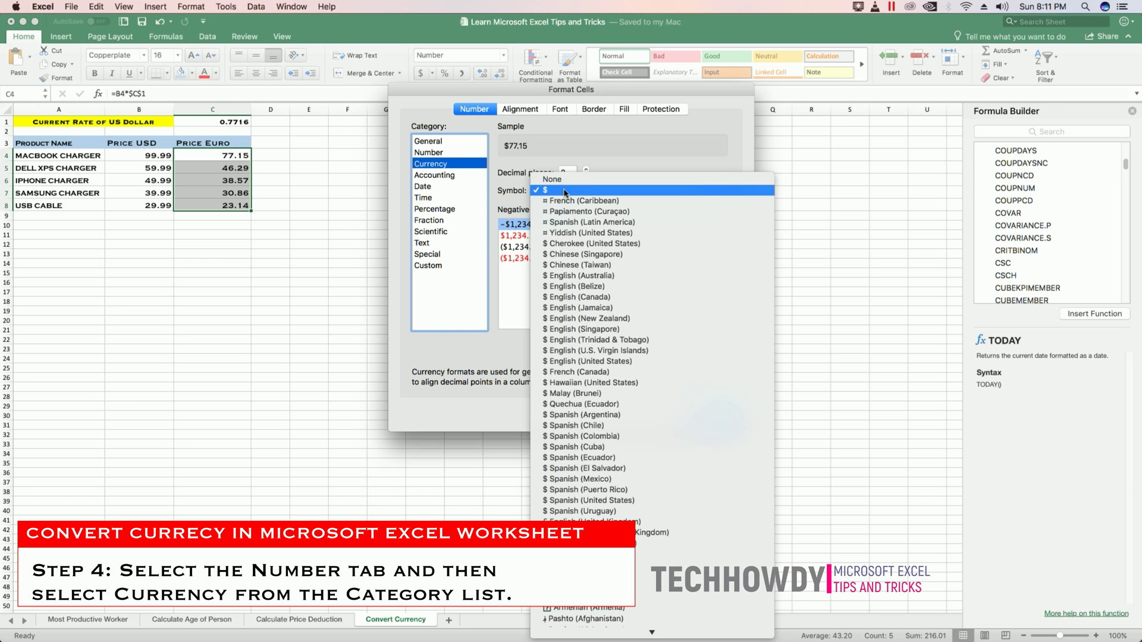
{"action": "left_click", "coordinate": [564, 191]}
{"action": "scroll", "coordinate": [583, 303], "scroll_direction": "down", "scroll_amount": 2}
{"action": "scroll", "coordinate": [582, 314], "scroll_direction": "down", "scroll_amount": 5}
{"action": "scroll", "coordinate": [582, 314], "scroll_direction": "down", "scroll_amount": 5}
{"action": "scroll", "coordinate": [581, 314], "scroll_direction": "down", "scroll_amount": 5}
{"action": "scroll", "coordinate": [579, 318], "scroll_direction": "down", "scroll_amount": 5}
{"action": "scroll", "coordinate": [575, 319], "scroll_direction": "down", "scroll_amount": 5}
{"action": "left_click", "coordinate": [576, 309]}
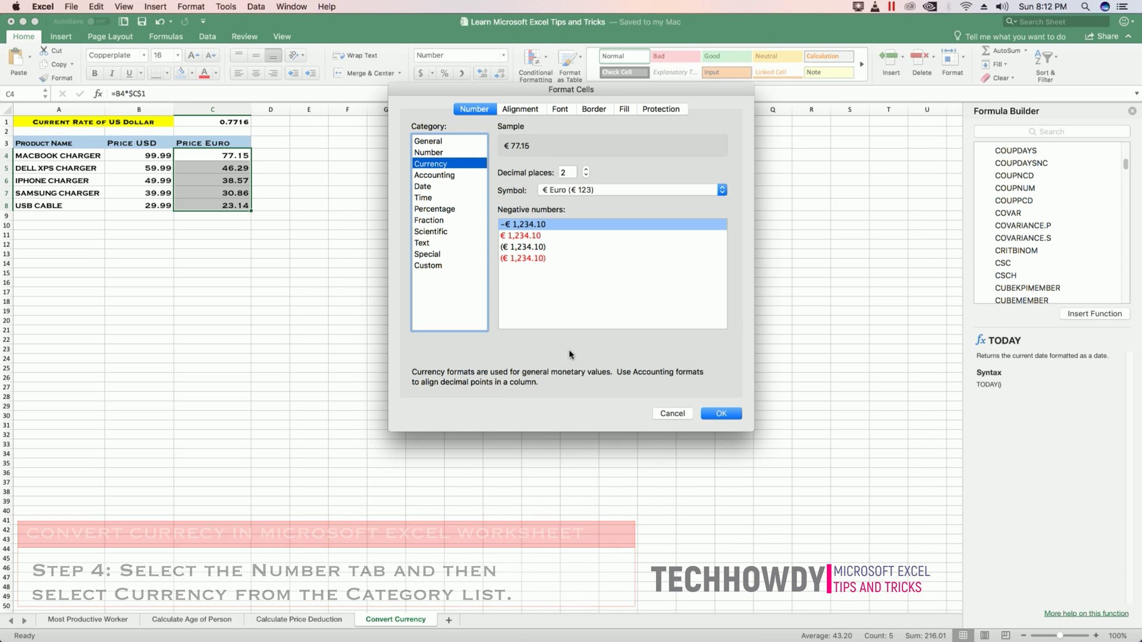
{"action": "left_click", "coordinate": [721, 413]}
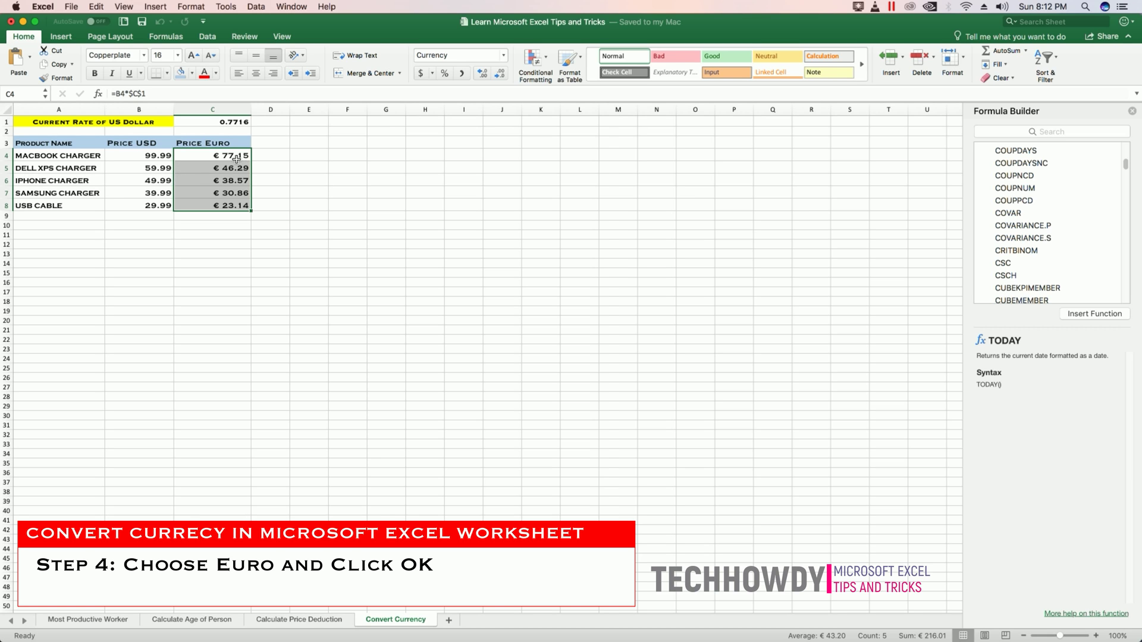
{"action": "left_click", "coordinate": [205, 155]}
{"action": "left_click", "coordinate": [209, 194]}
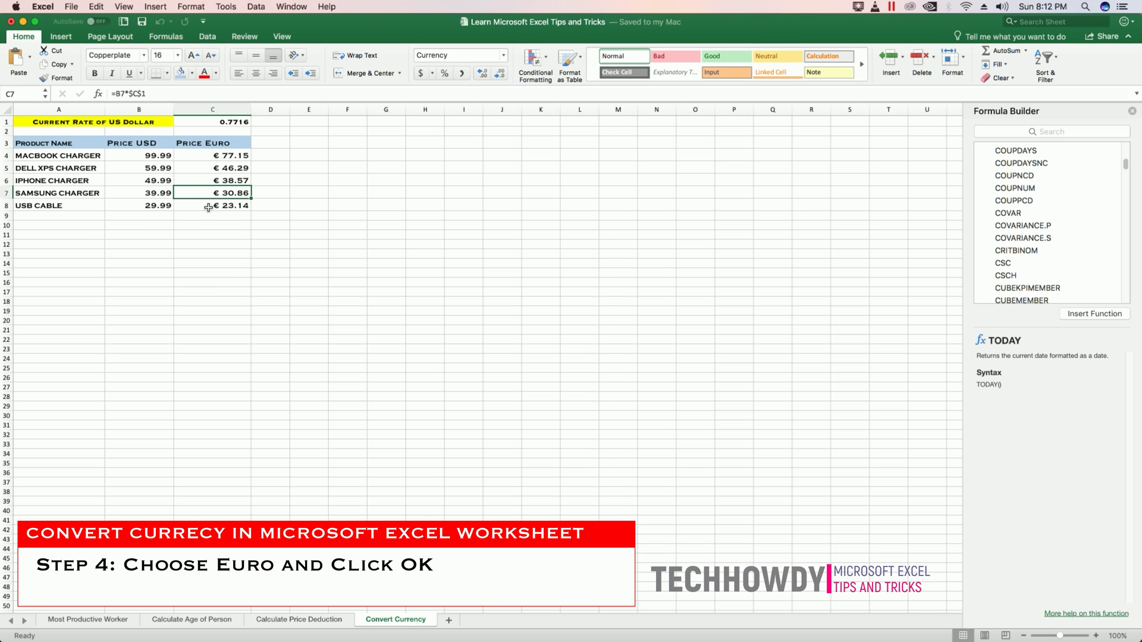
{"action": "left_click", "coordinate": [210, 156]}
{"action": "left_click", "coordinate": [331, 226]}
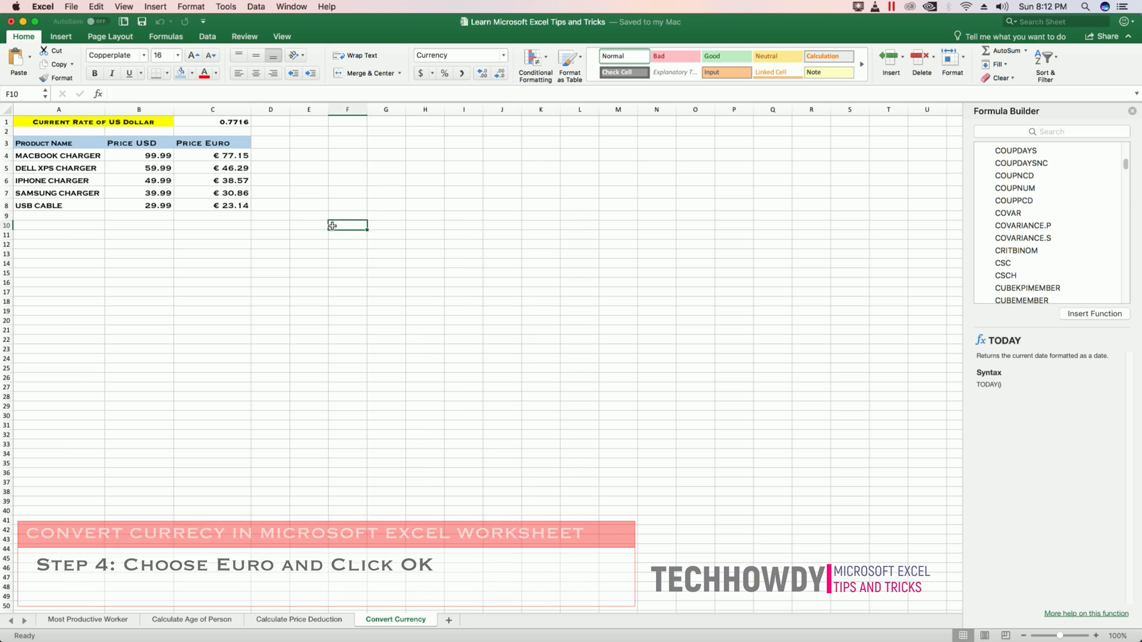
{"action": "left_click", "coordinate": [212, 226]}
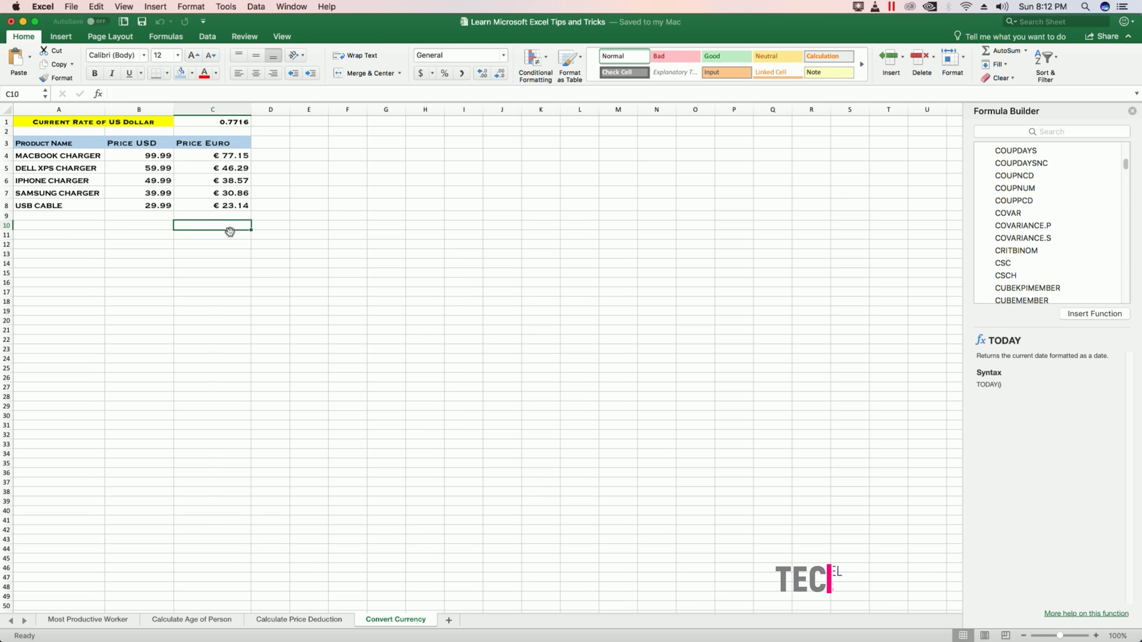